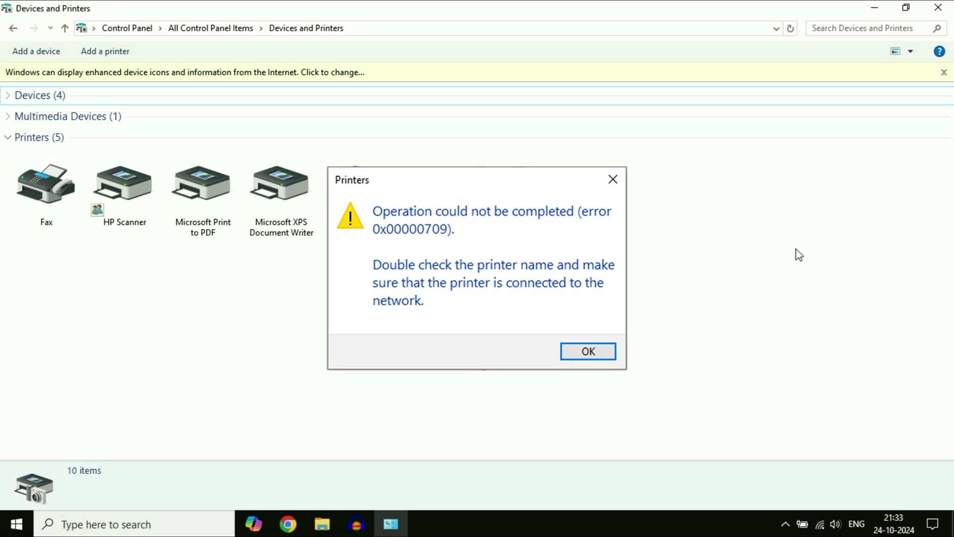
- Dismiss the 'error 0x00000709' message to return to the Devices and Printers list
key("Return")
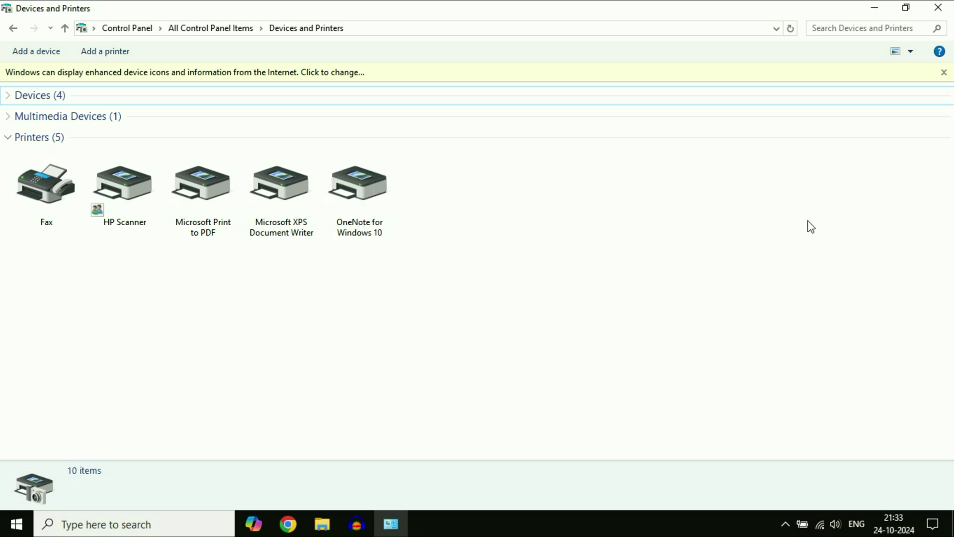
- Close Devices and Printers and open Troubleshoot settings through a 'tro' search
key("alt+F4")
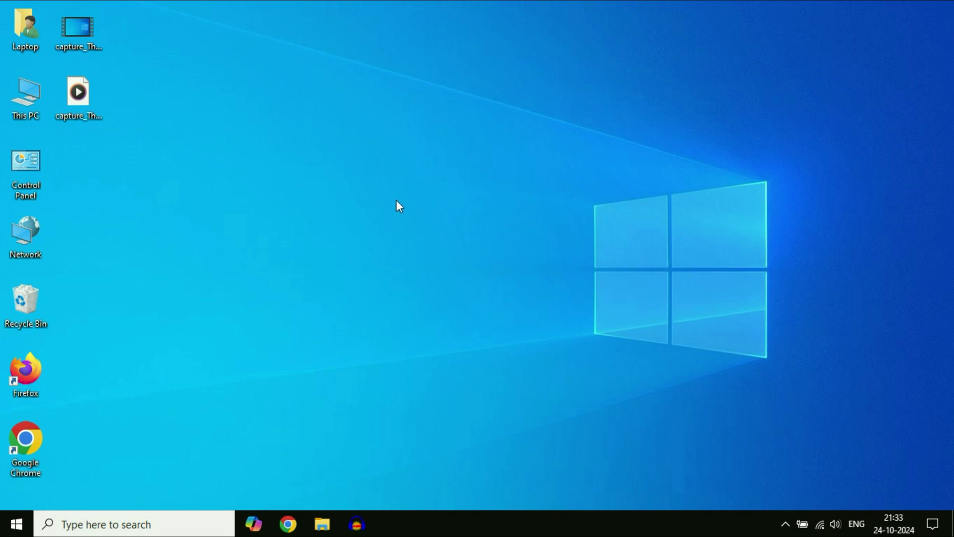
left_click(131, 526)
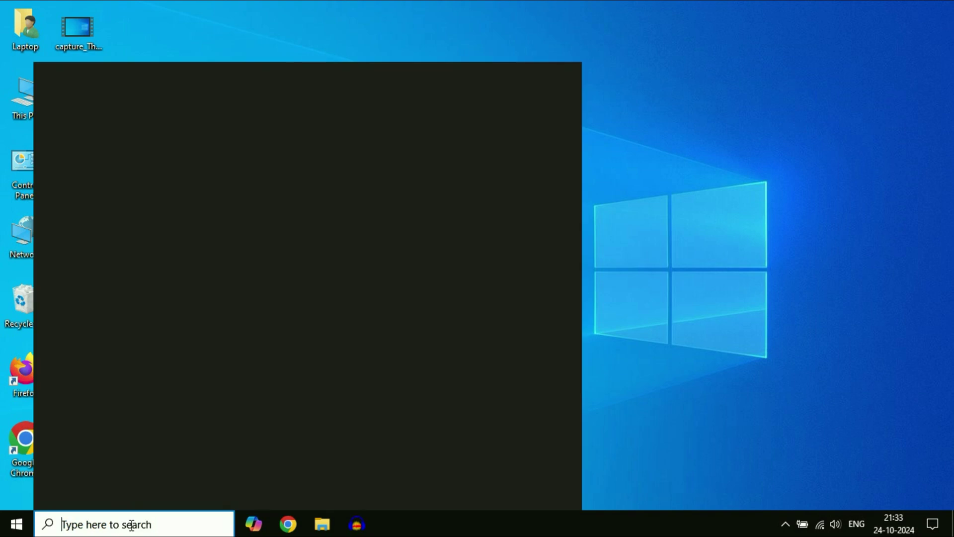
type("tro")
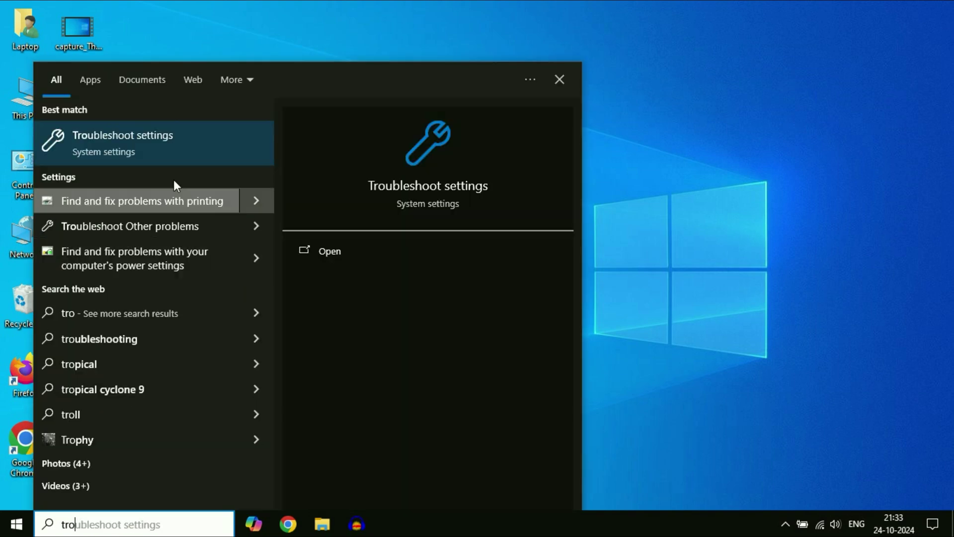
left_click(138, 140)
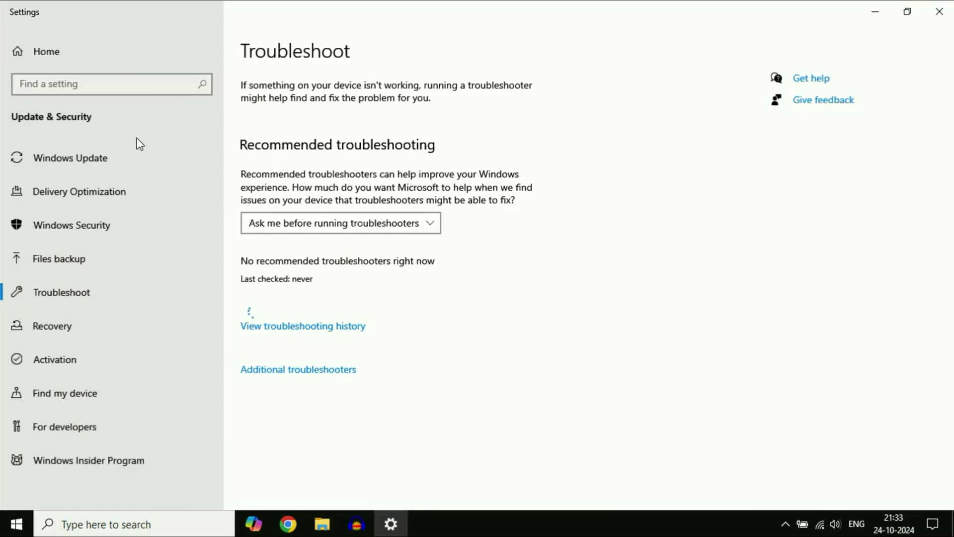
- Run the Printer troubleshooter on HP Scanner and close it once it finishes
left_click(283, 377)
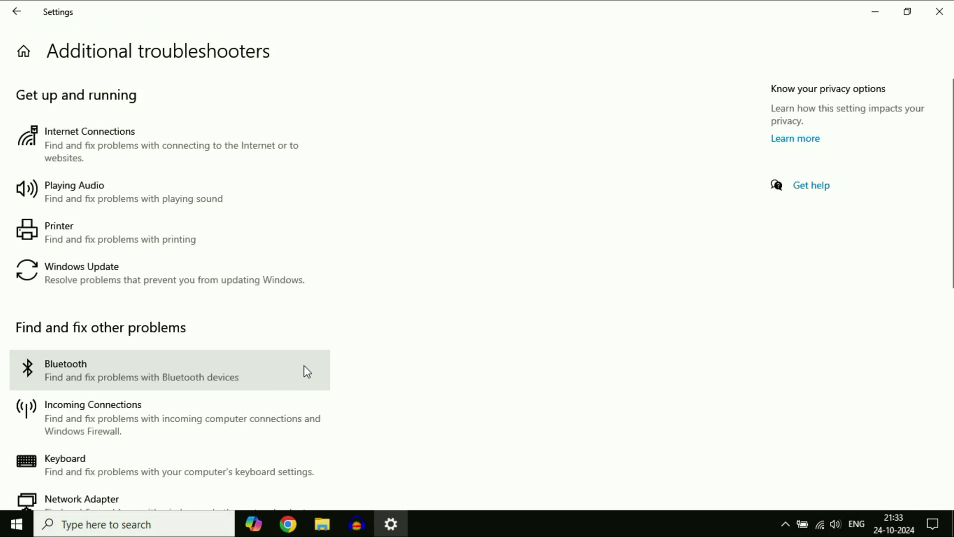
left_click(129, 243)
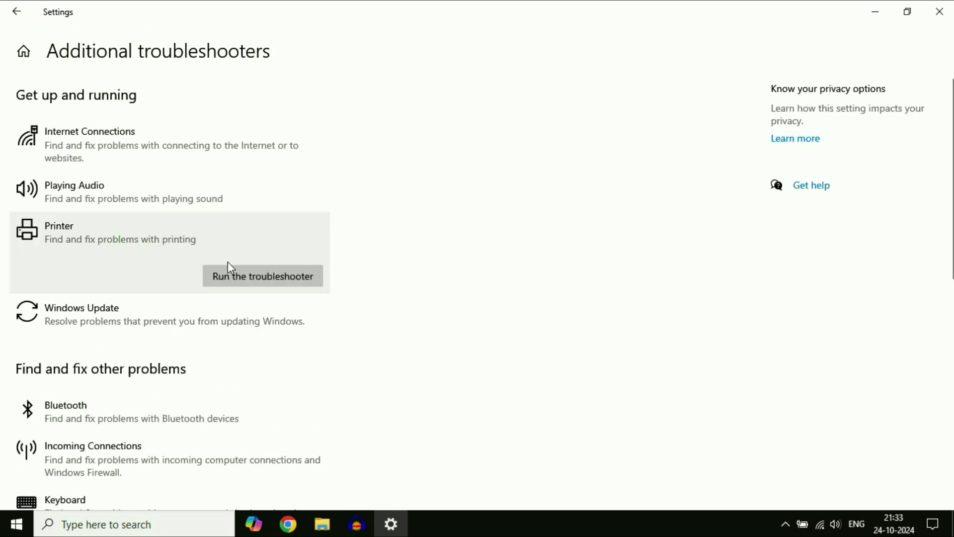
left_click(266, 277)
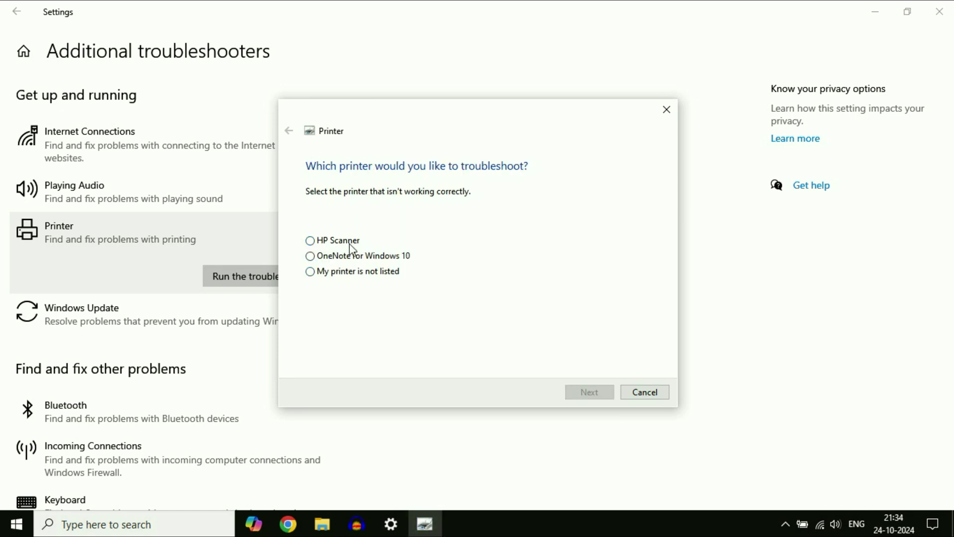
left_click(323, 241)
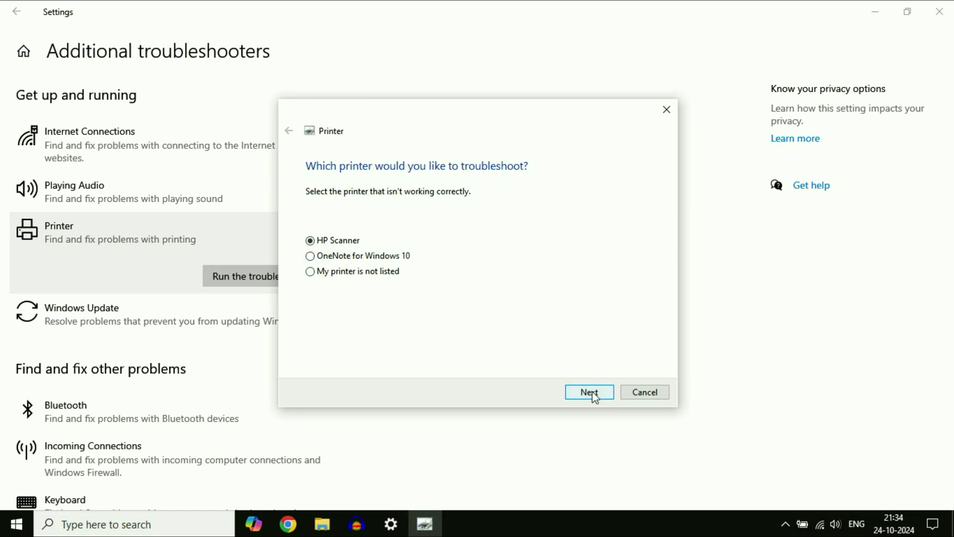
left_click(587, 392)
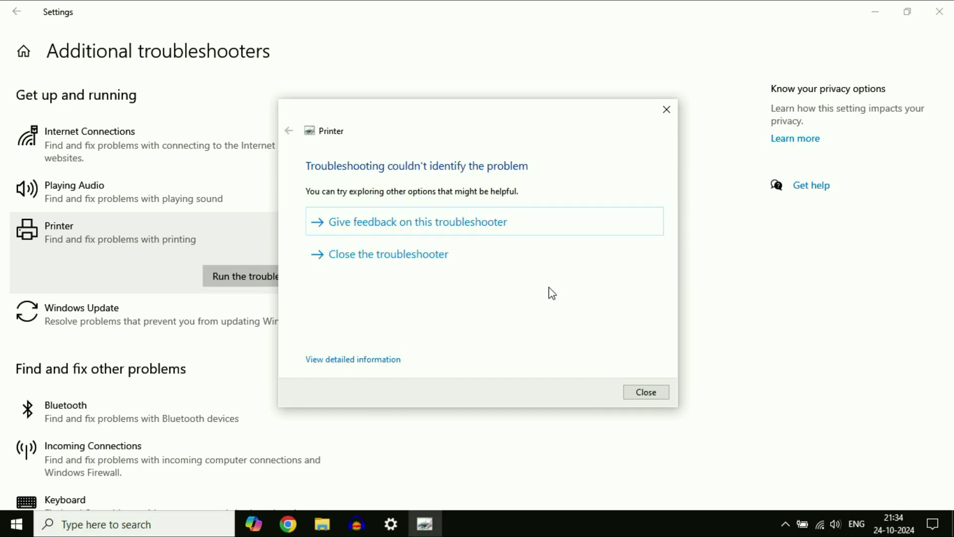
left_click(653, 391)
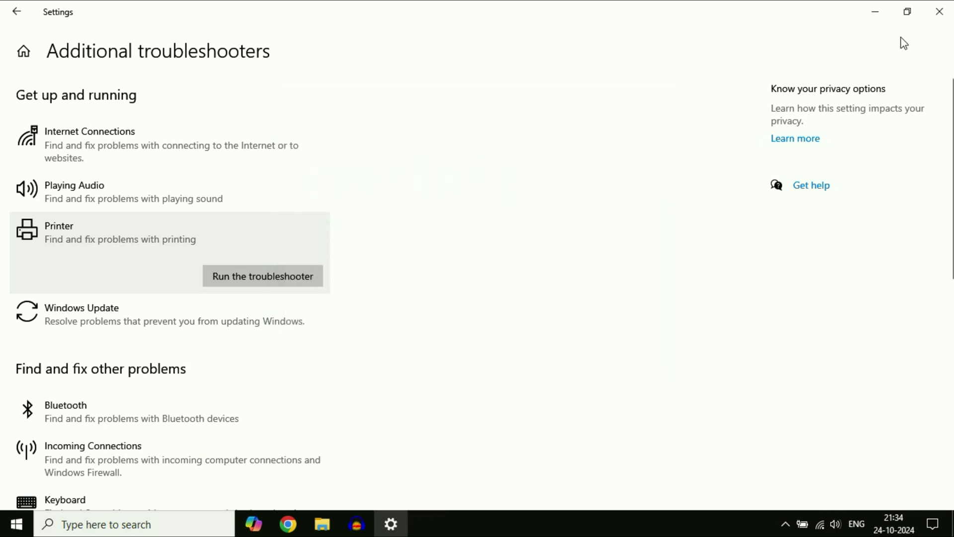
- Close Windows Settings and launch Registry Editor through a 'reg' search
left_click(937, 13)
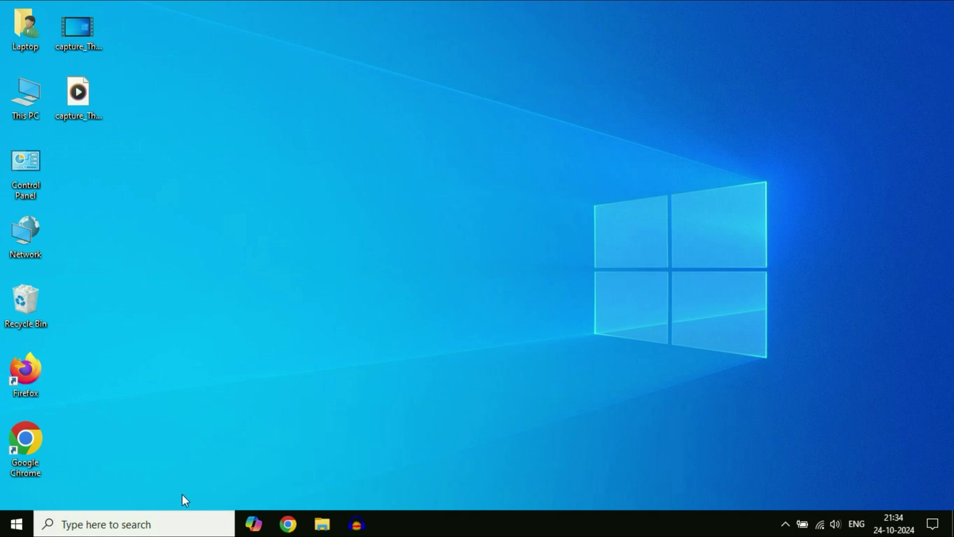
left_click(135, 527)
type("r")
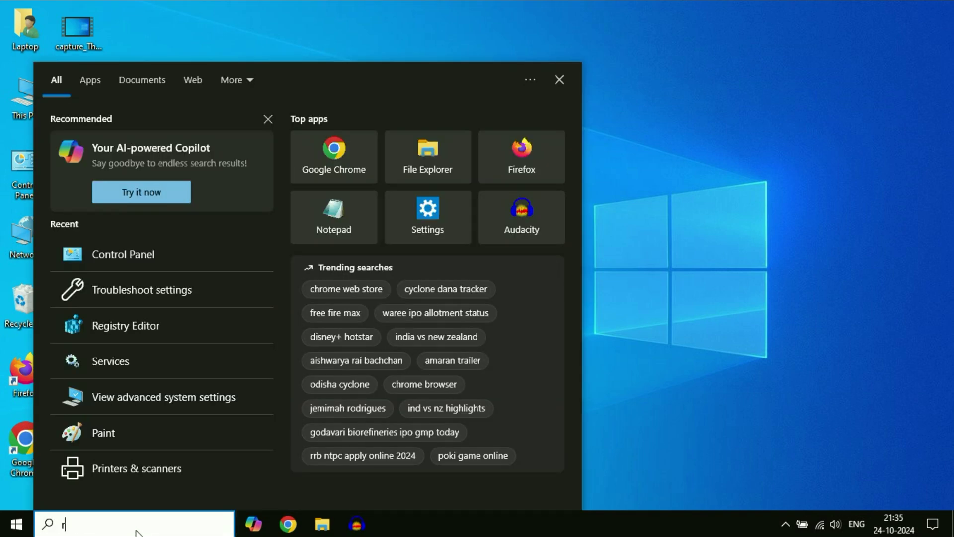
type("eg")
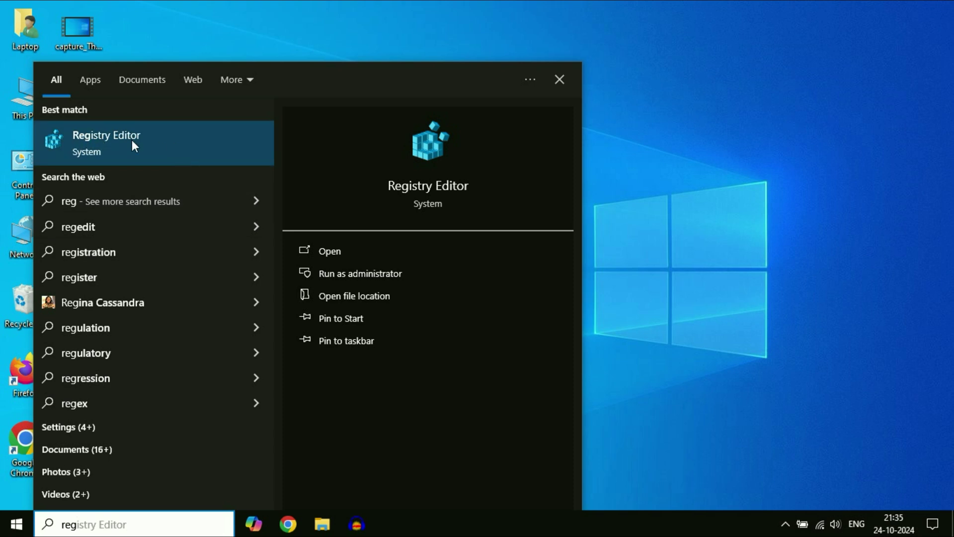
left_click(144, 141)
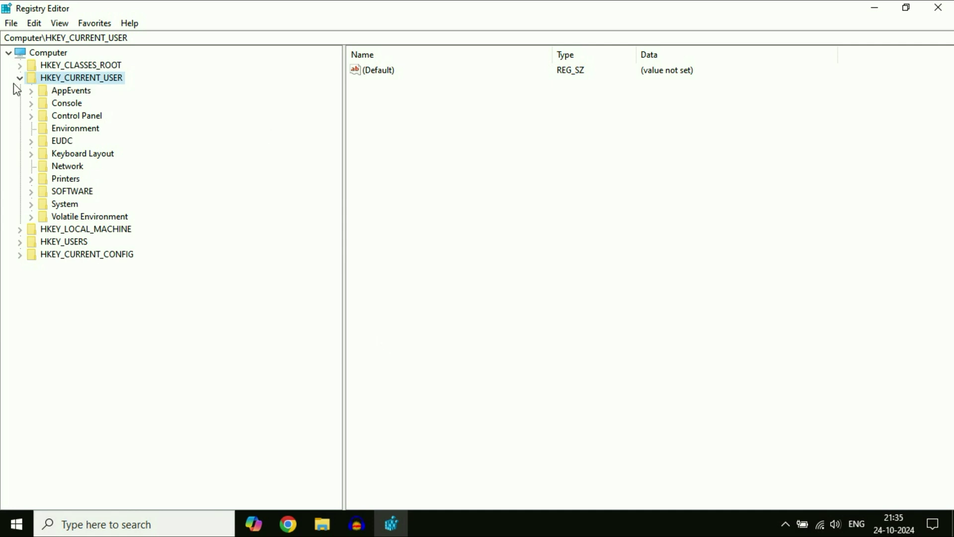
- Expand HKEY_CURRENT_USER > SOFTWARE > Microsoft in the registry tree
left_click(19, 79)
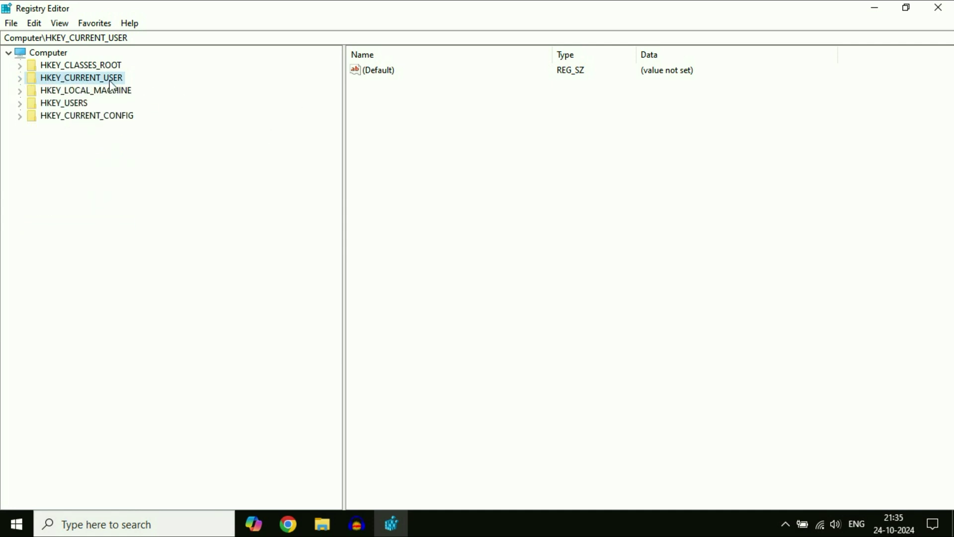
left_click(20, 80)
left_click(71, 192)
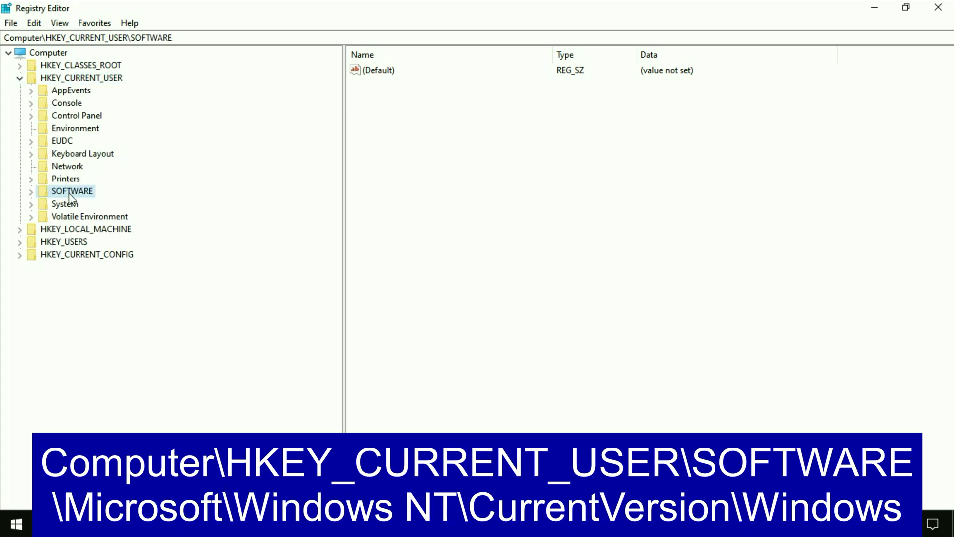
left_click(31, 192)
left_click_drag(333, 197, 333, 240)
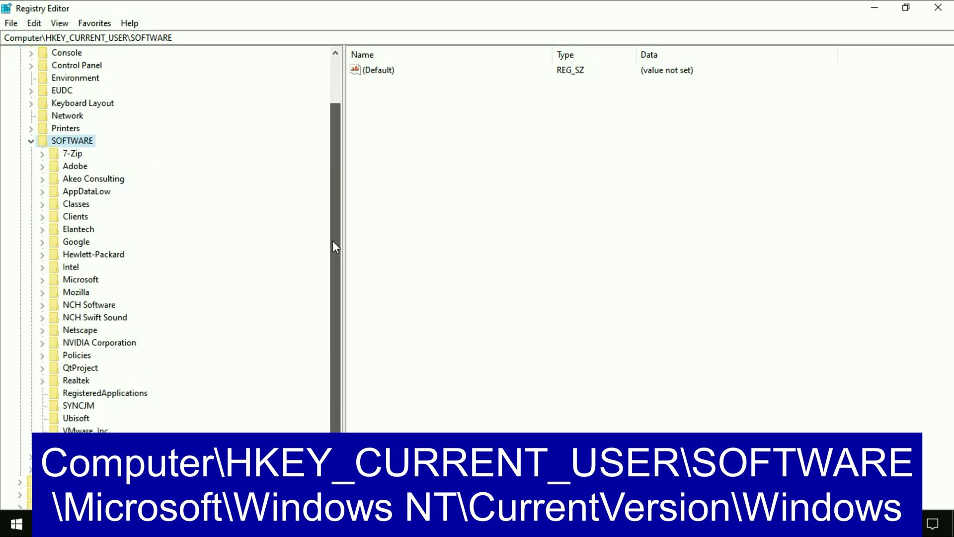
left_click(81, 279)
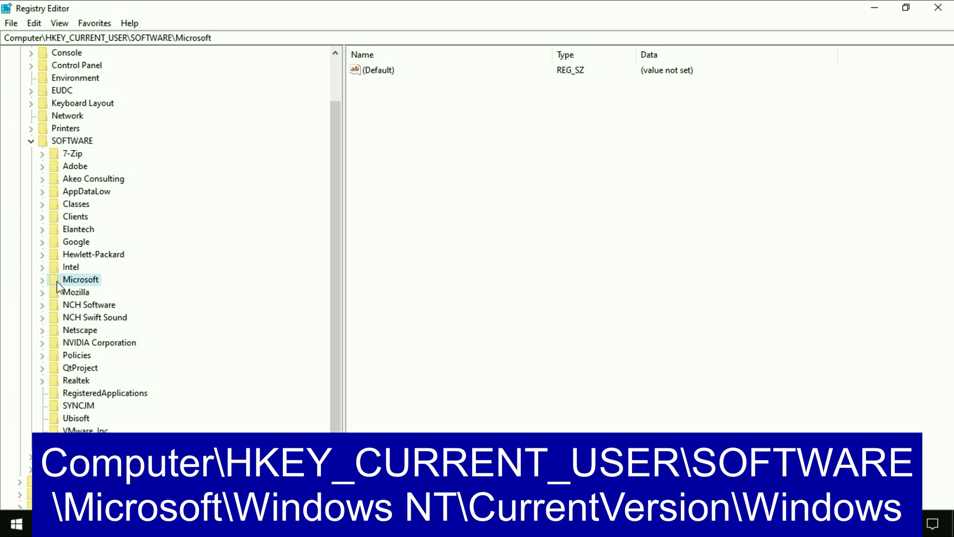
left_click(42, 281)
- Expand Windows NT > CurrentVersion and select its Windows key
left_click_drag(334, 212, 315, 428)
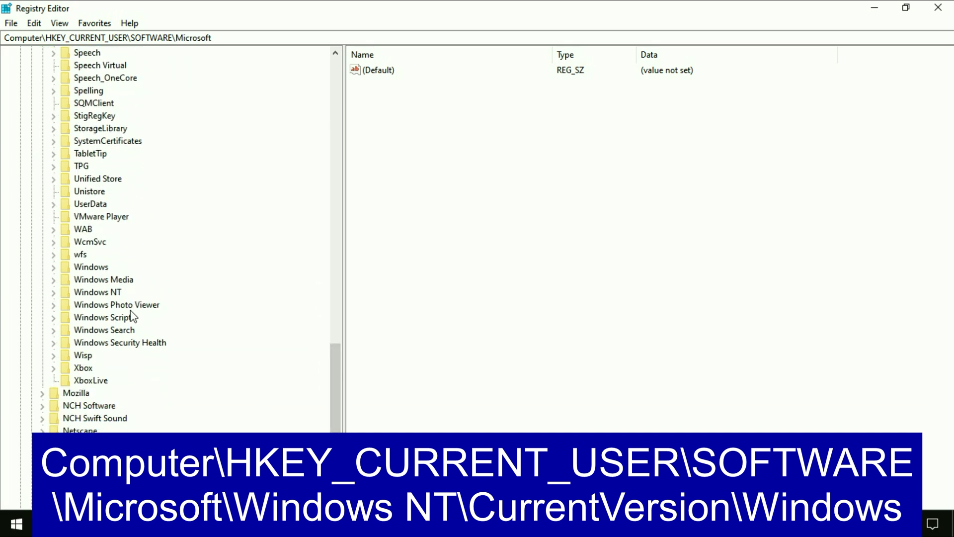
left_click(105, 293)
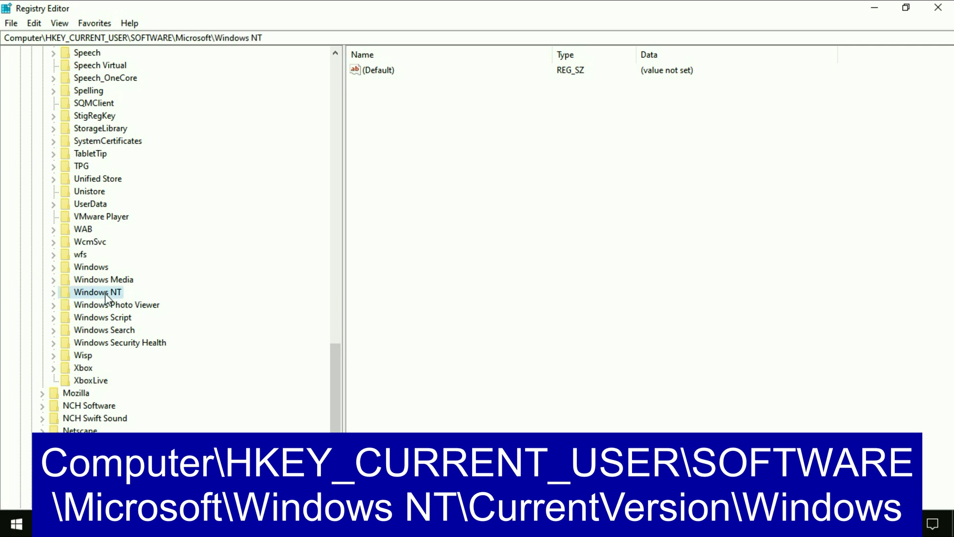
left_click(53, 293)
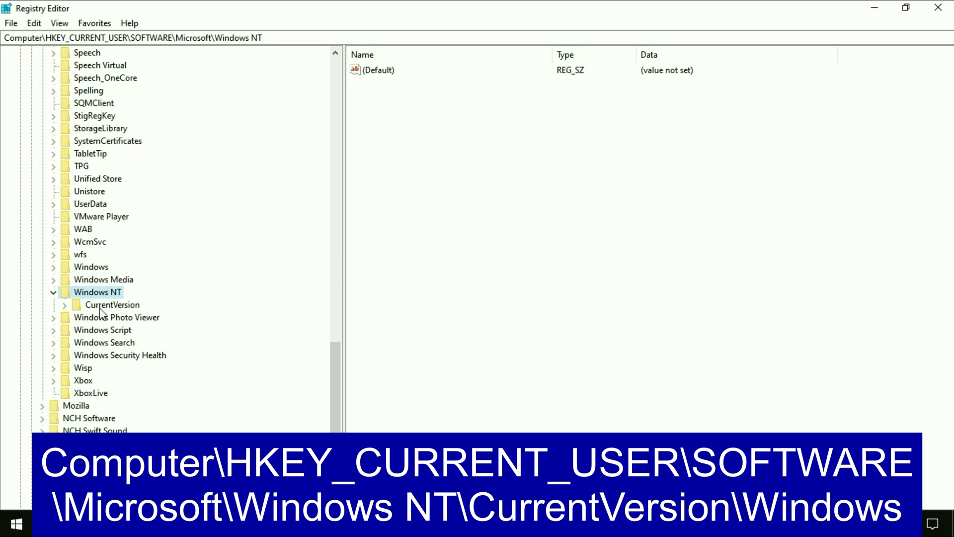
left_click(115, 307)
left_click(65, 307)
left_click_drag(338, 342, 335, 384)
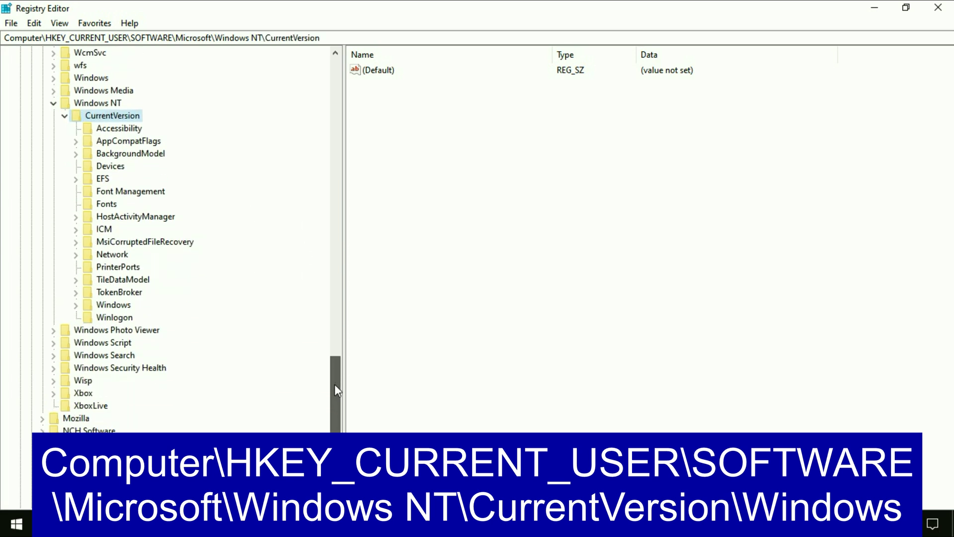
left_click(110, 304)
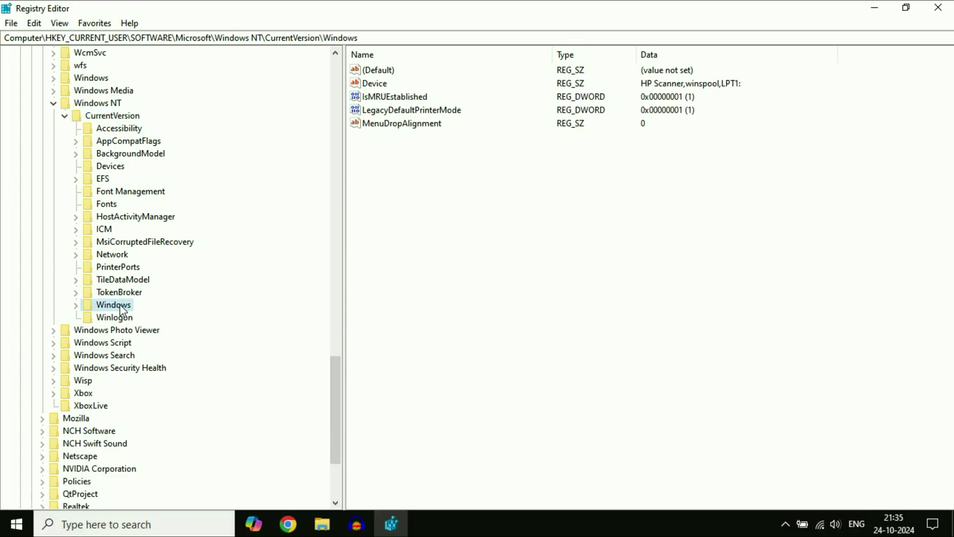
- Open the Permissions window for the Windows key and center it on screen
right_click(121, 304)
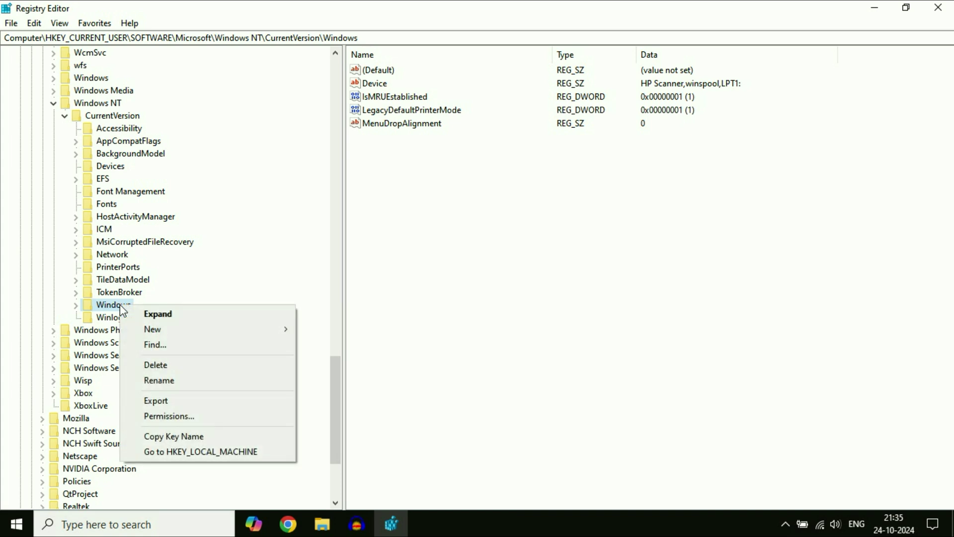
left_click(198, 417)
left_click_drag(169, 69, 434, 83)
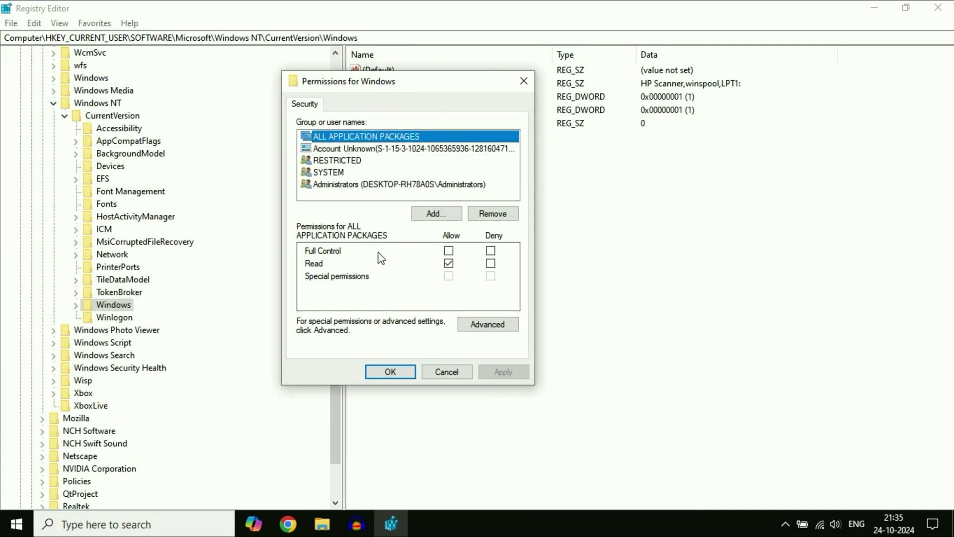
- Start adding an account with the object types limited to Users only
left_click(438, 215)
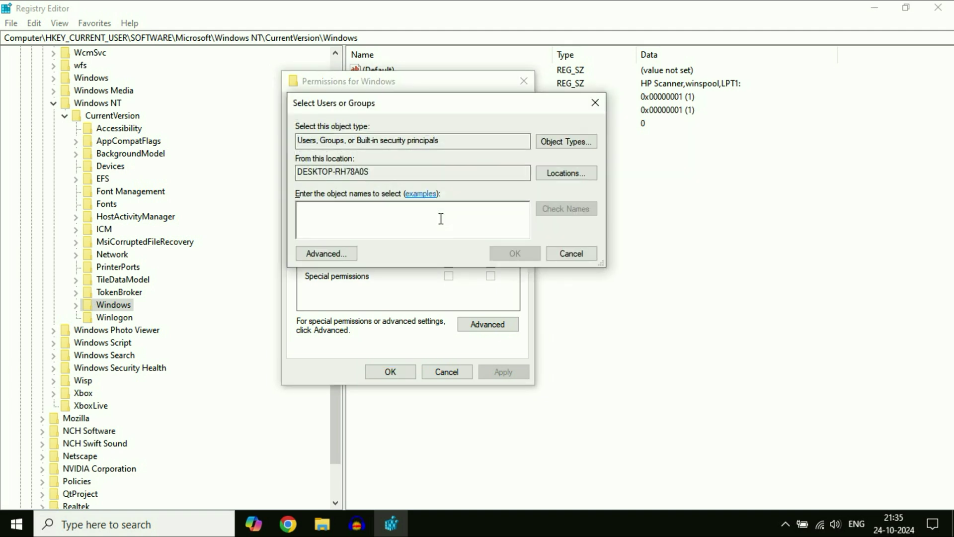
left_click(576, 145)
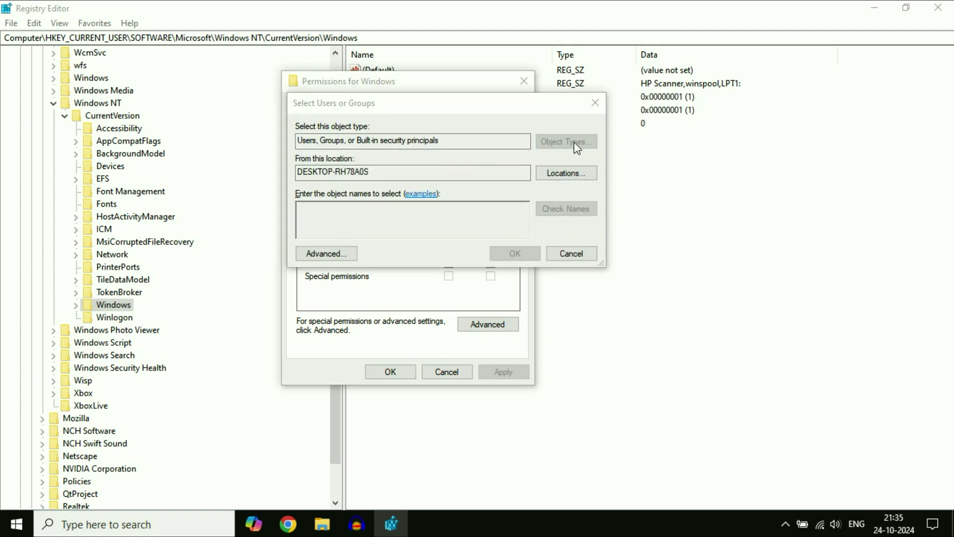
left_click(310, 184)
left_click(309, 197)
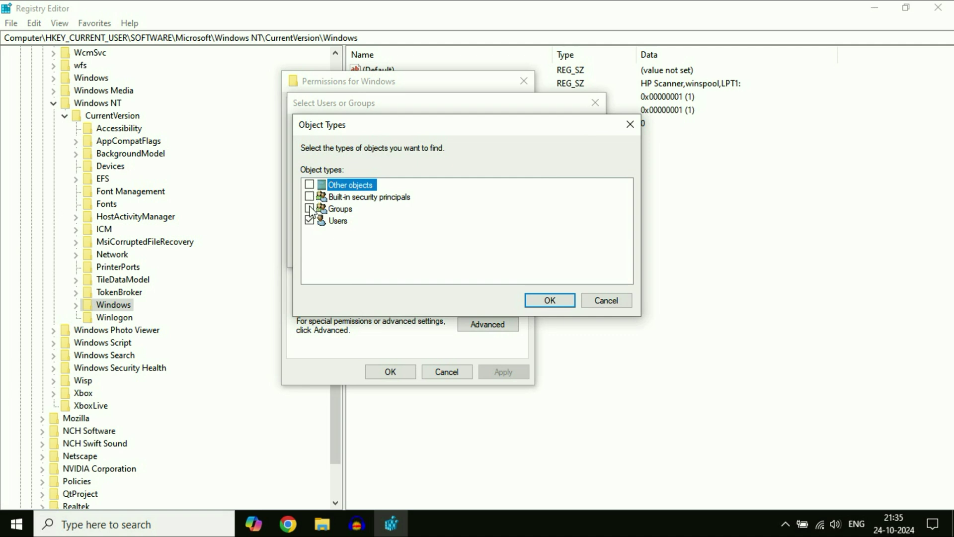
left_click(310, 208)
left_click(550, 300)
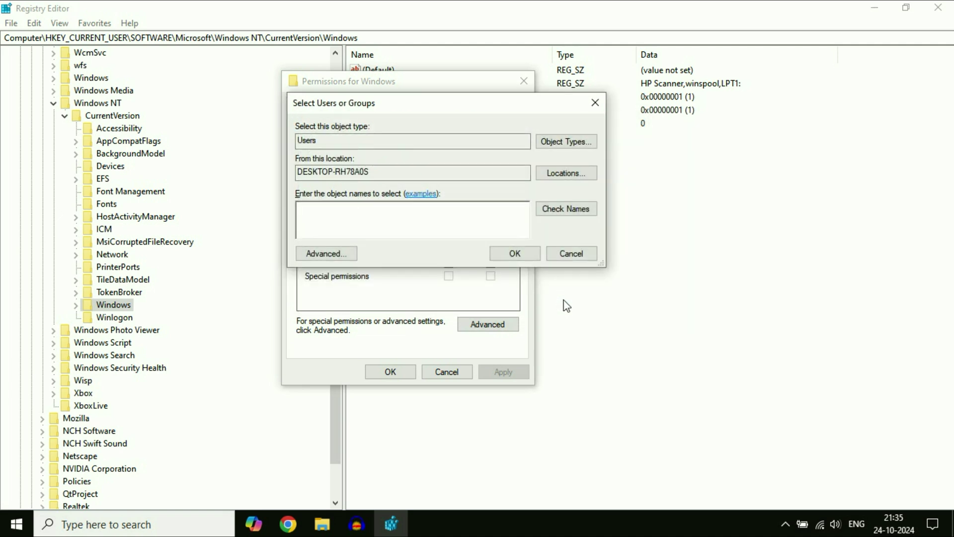
- Find the local user account through the Advanced search and add it to the permissions
left_click(343, 254)
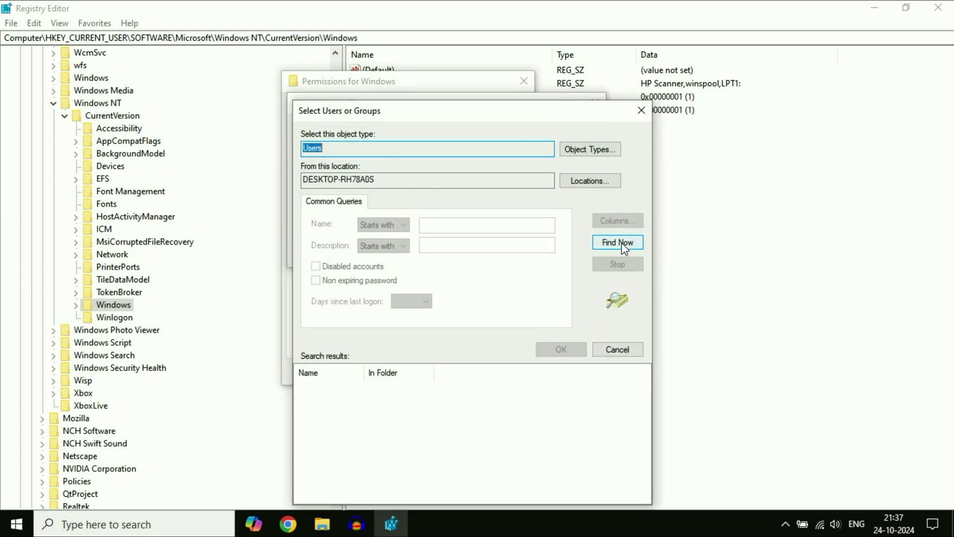
left_click(621, 244)
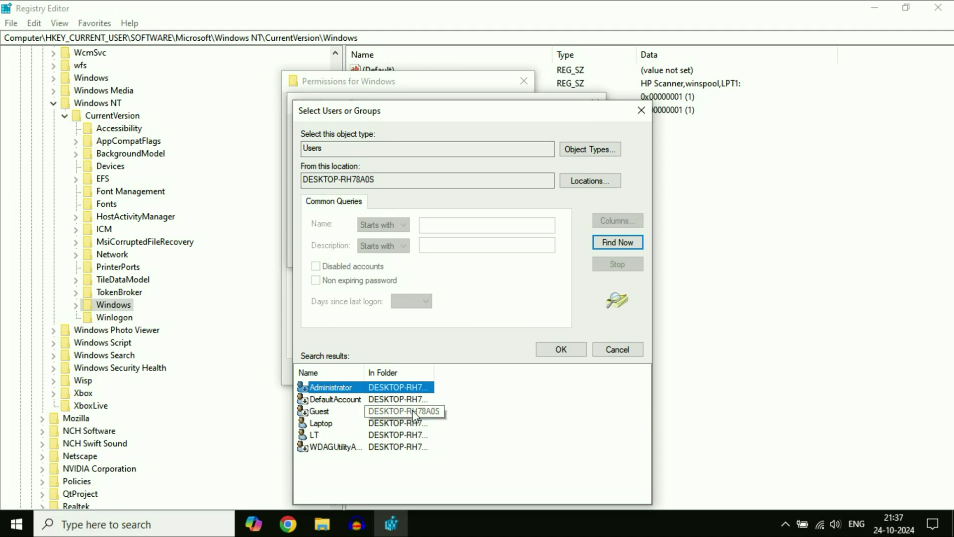
left_click(15, 524)
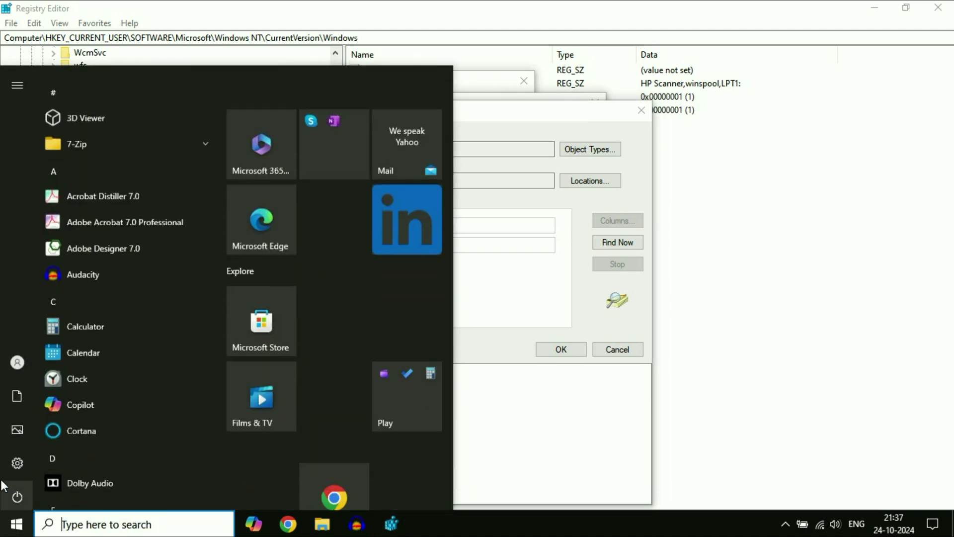
left_click(518, 434)
left_click(335, 423)
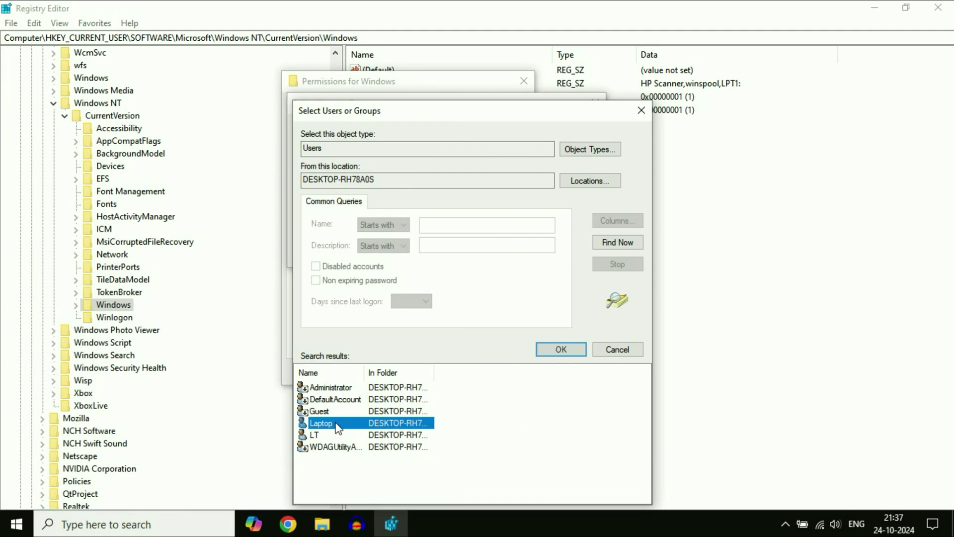
left_click(567, 357)
left_click(516, 251)
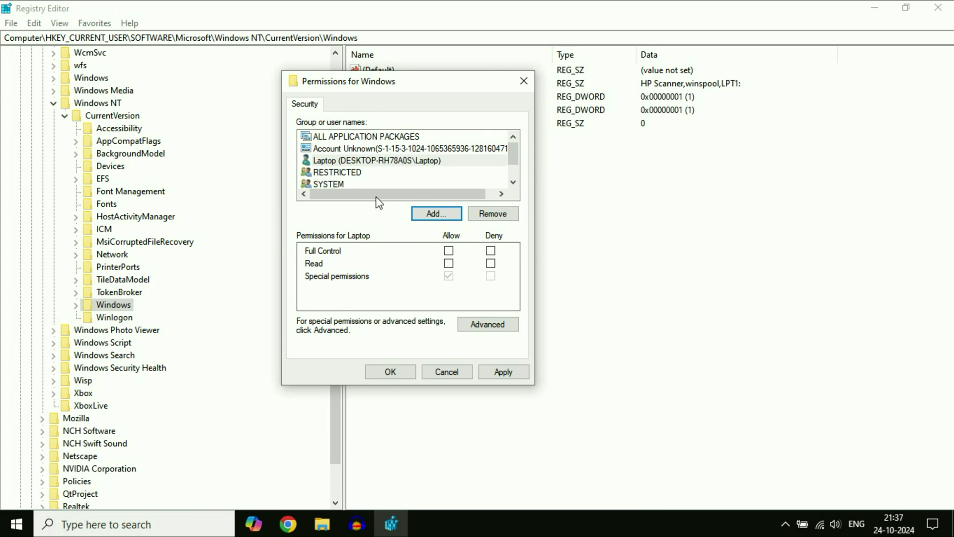
- Allow Full Control for the added account, apply, and close the permissions
left_click(372, 161)
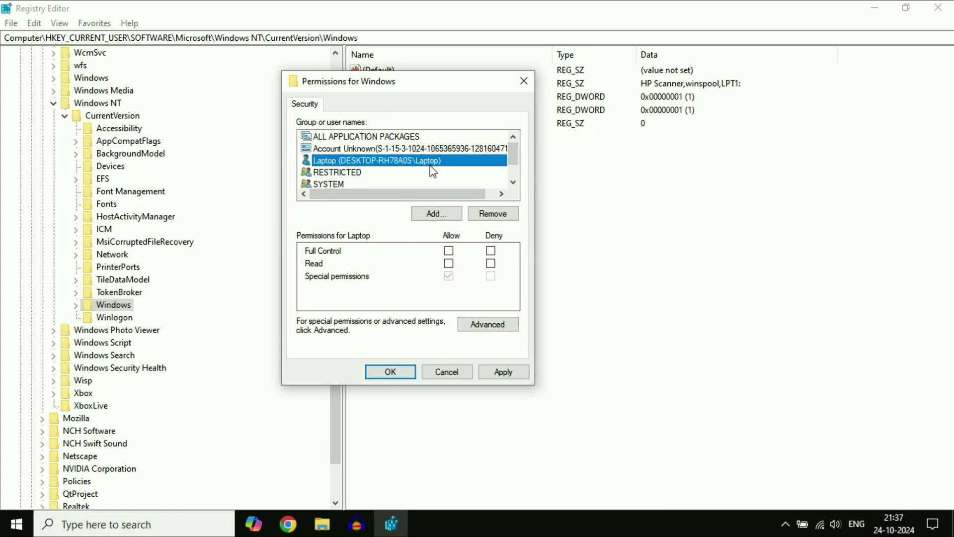
left_click(448, 251)
left_click(518, 377)
left_click(408, 373)
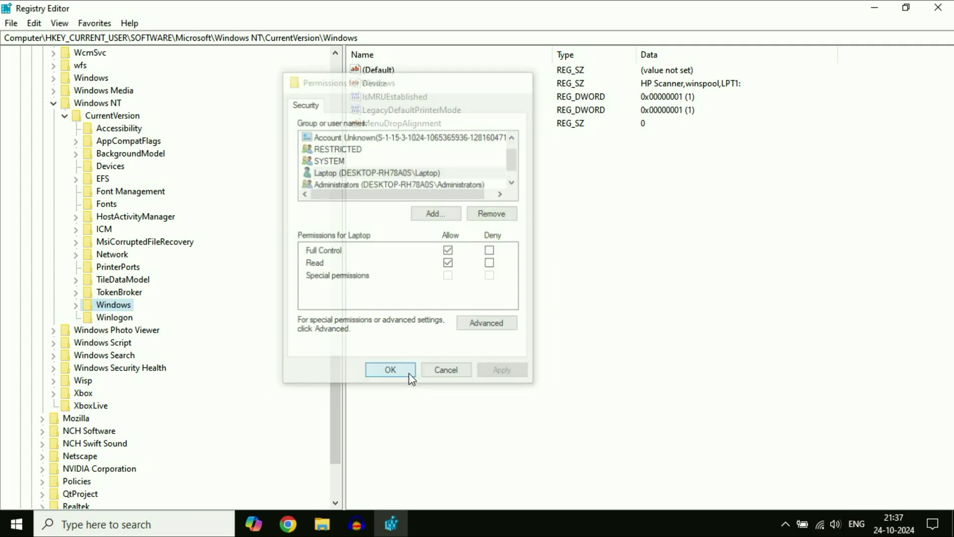
- Close Registry Editor and start a Windows search
left_click(938, 8)
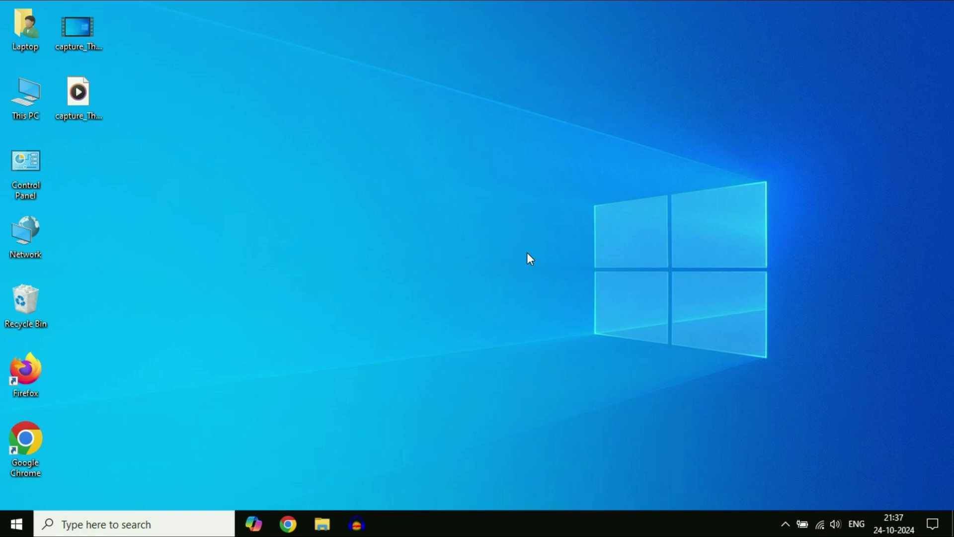
left_click(134, 528)
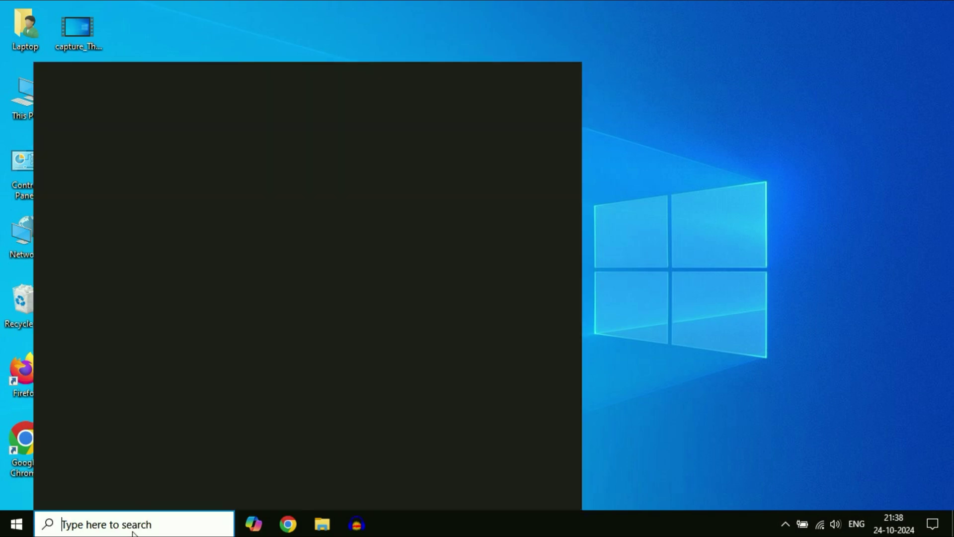
- Open the Services console via a 'serv' search and select Print Spooler
type("serv")
left_click(140, 150)
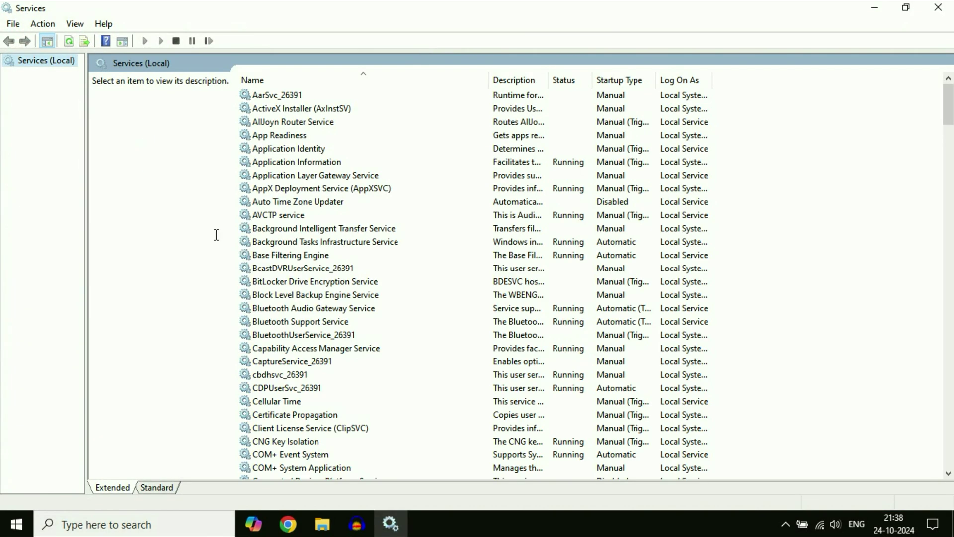
left_click(327, 313)
key("p")
left_click(295, 271)
- Set Print Spooler's startup type to Automatic in its Properties and apply it
right_click(321, 267)
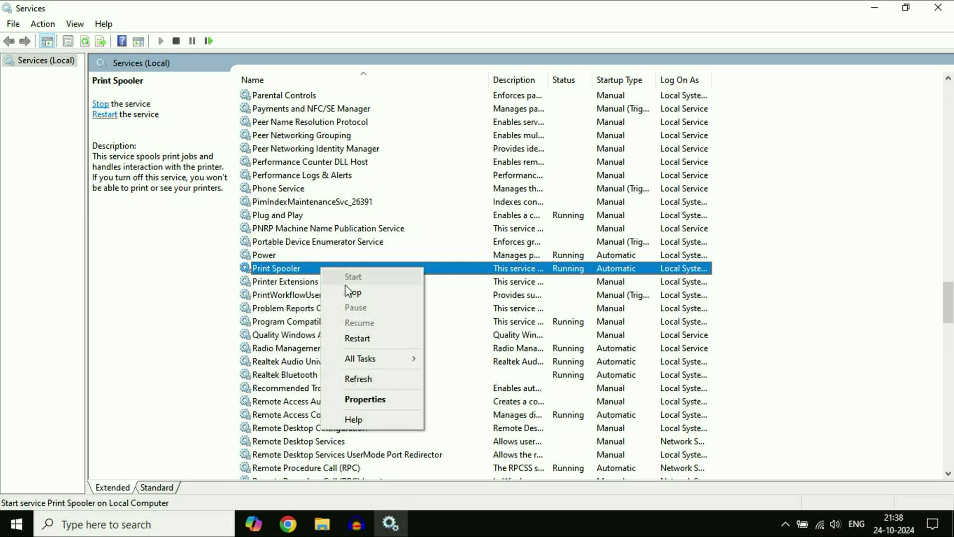
left_click(379, 399)
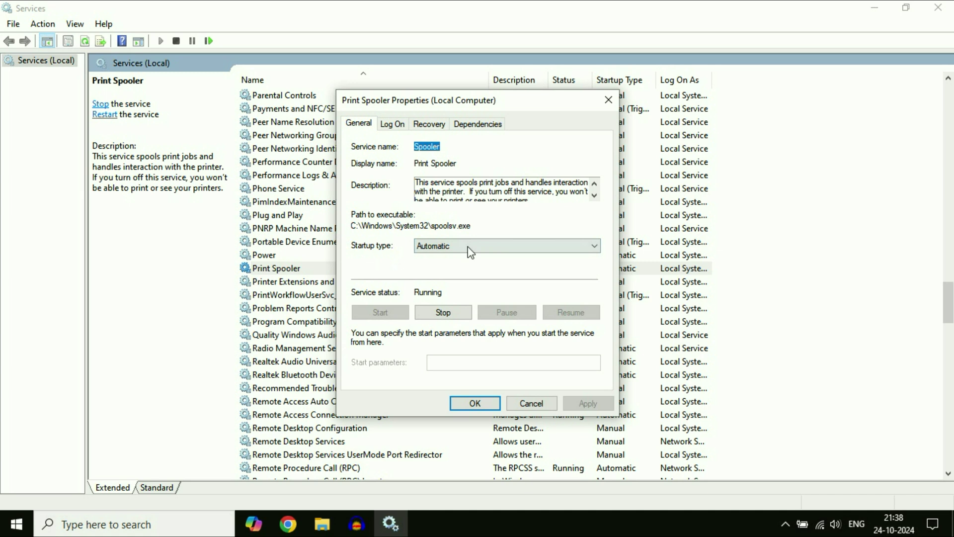
left_click(593, 247)
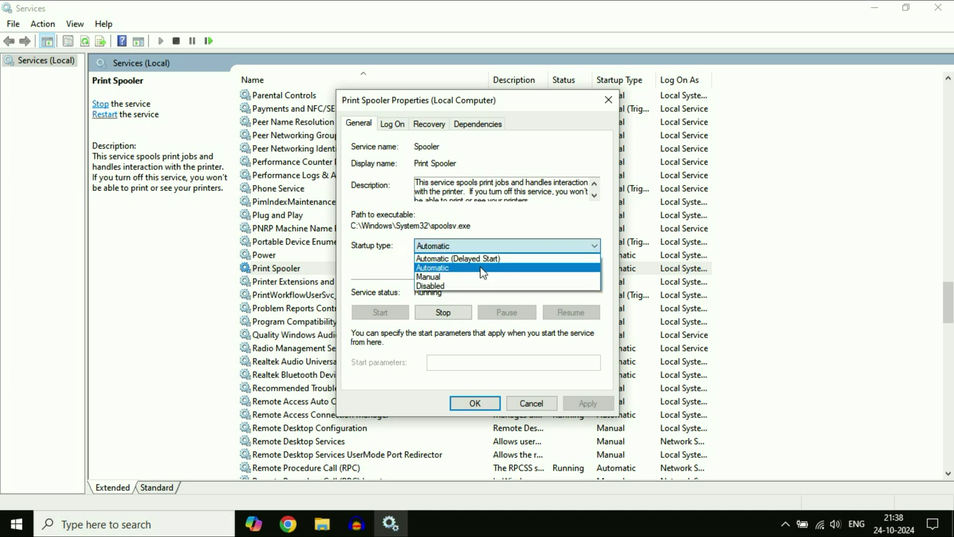
left_click(482, 268)
left_click(584, 404)
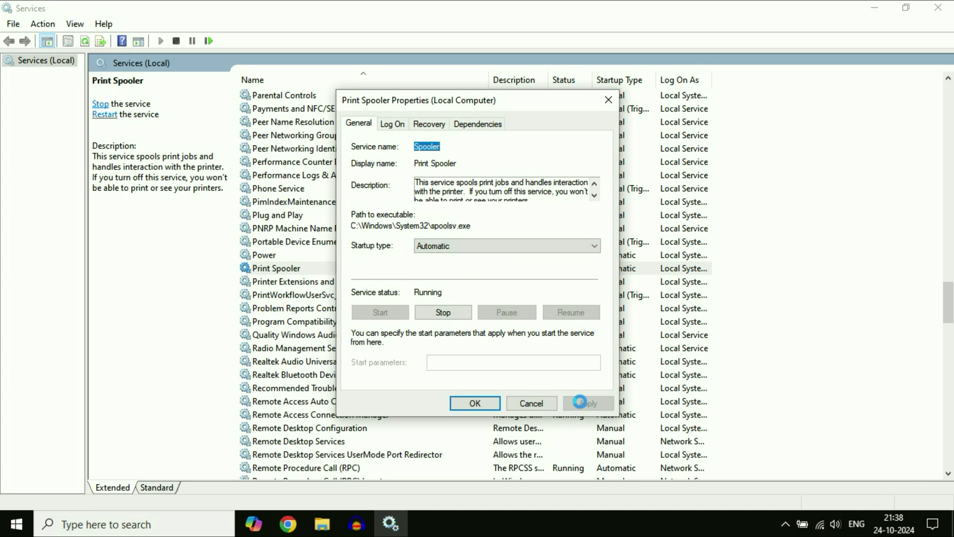
left_click(480, 401)
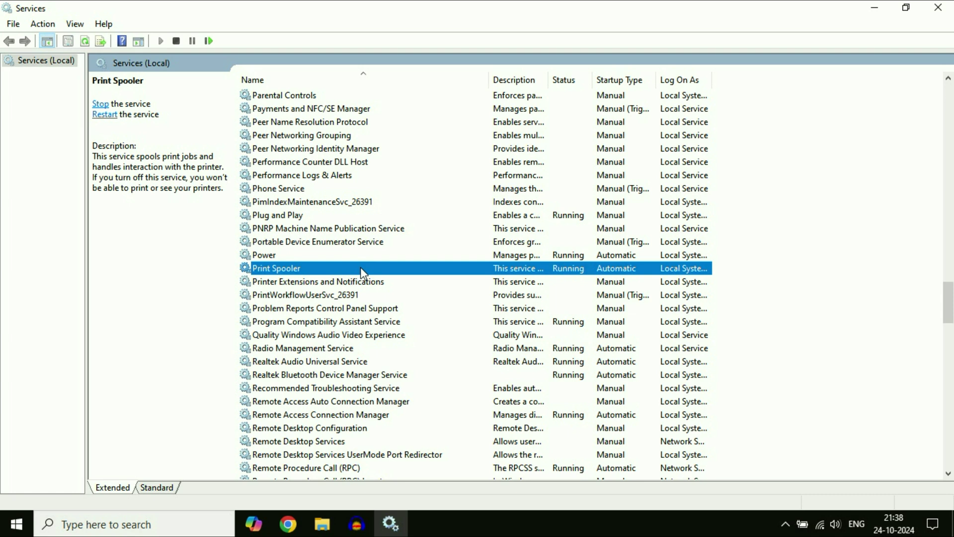
- Restart the Print Spooler service, then close the Services window
right_click(361, 268)
left_click(411, 338)
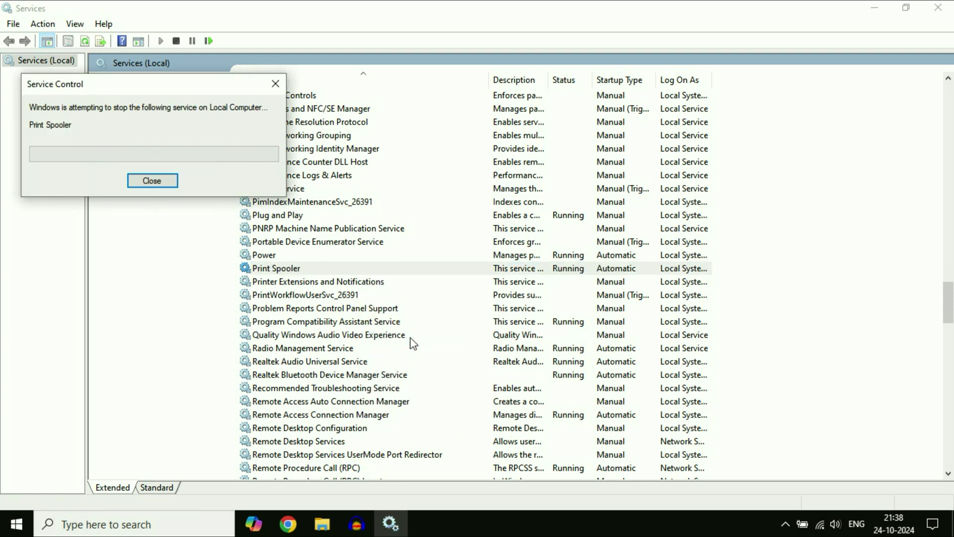
left_click(941, 9)
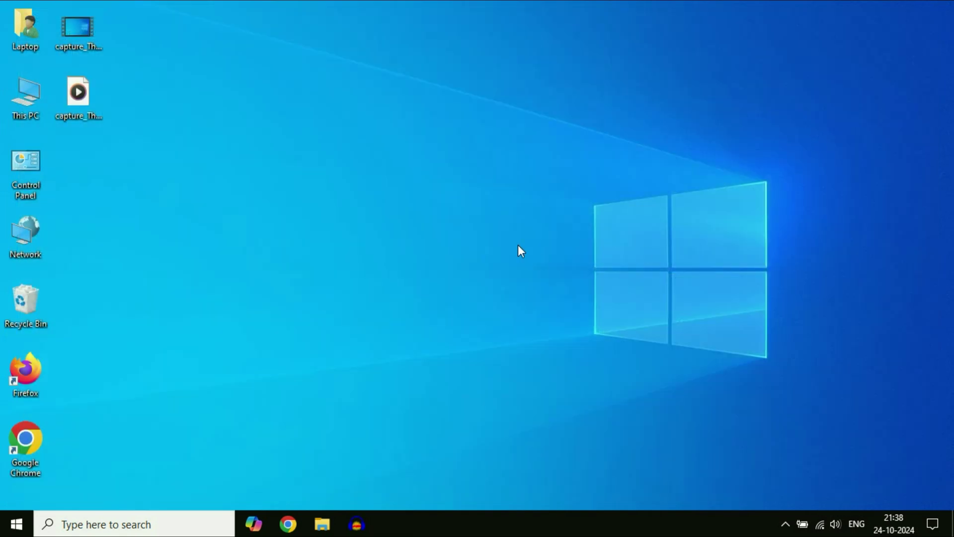